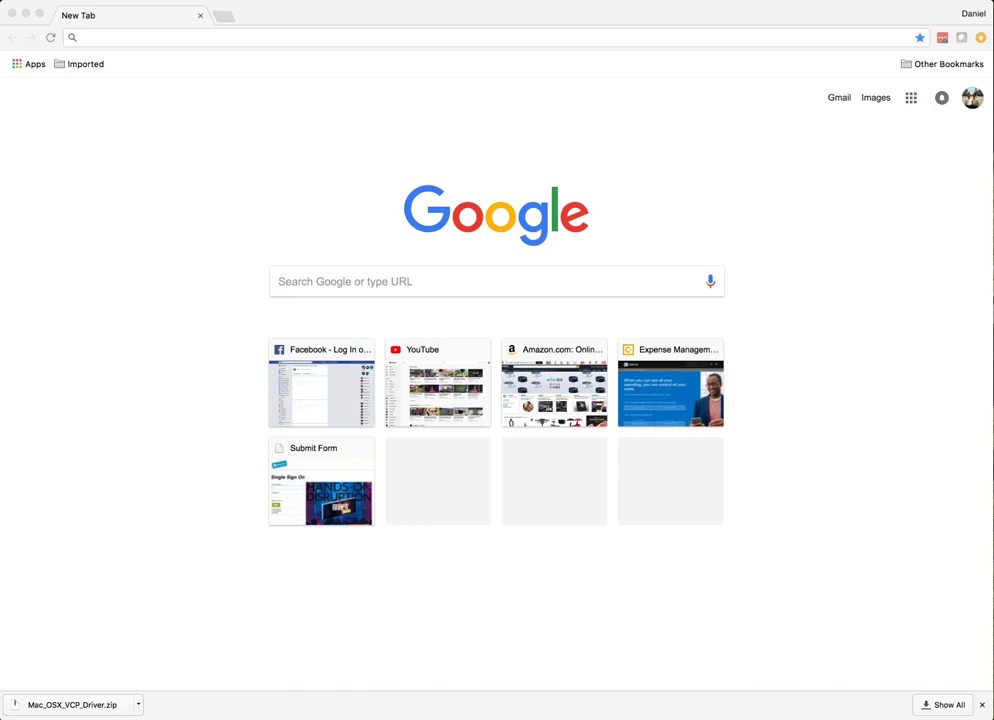
- Search Google for 'betaflight configurator' using the address-bar autocomplete suggestion
left_click(514, 281)
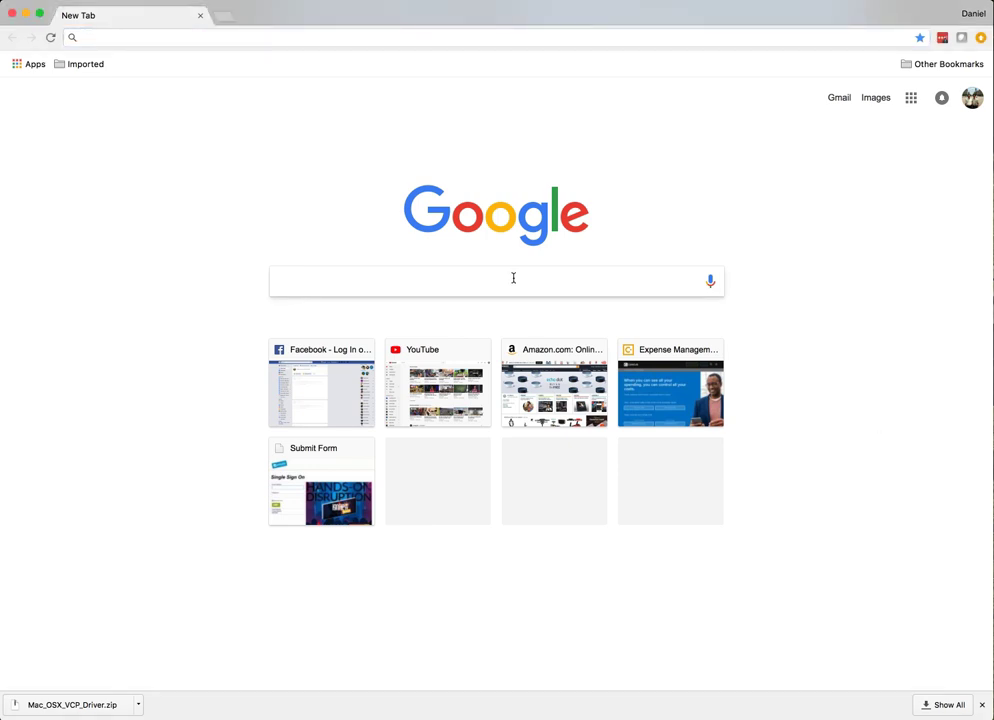
type("c")
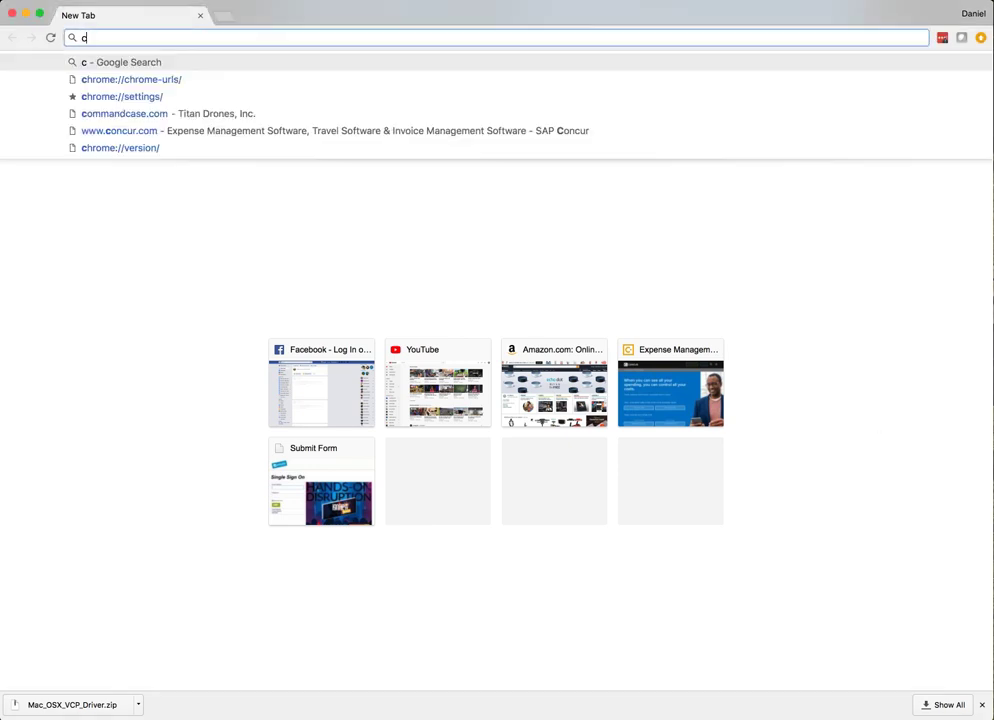
key("BackSpace")
key("BackSpace")
type("bet")
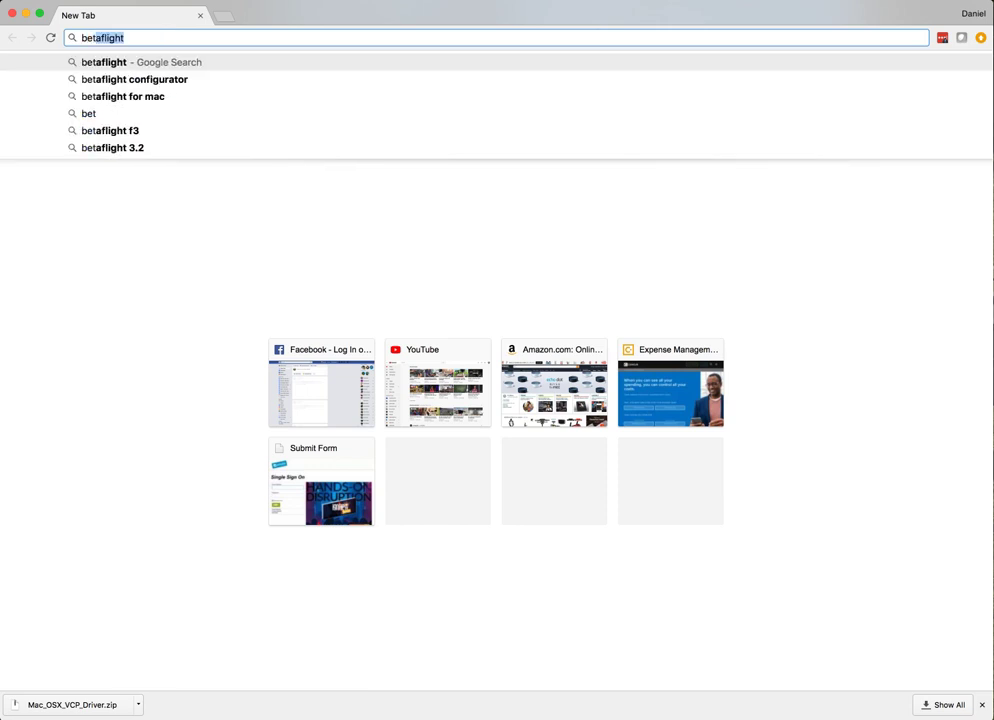
type("afli")
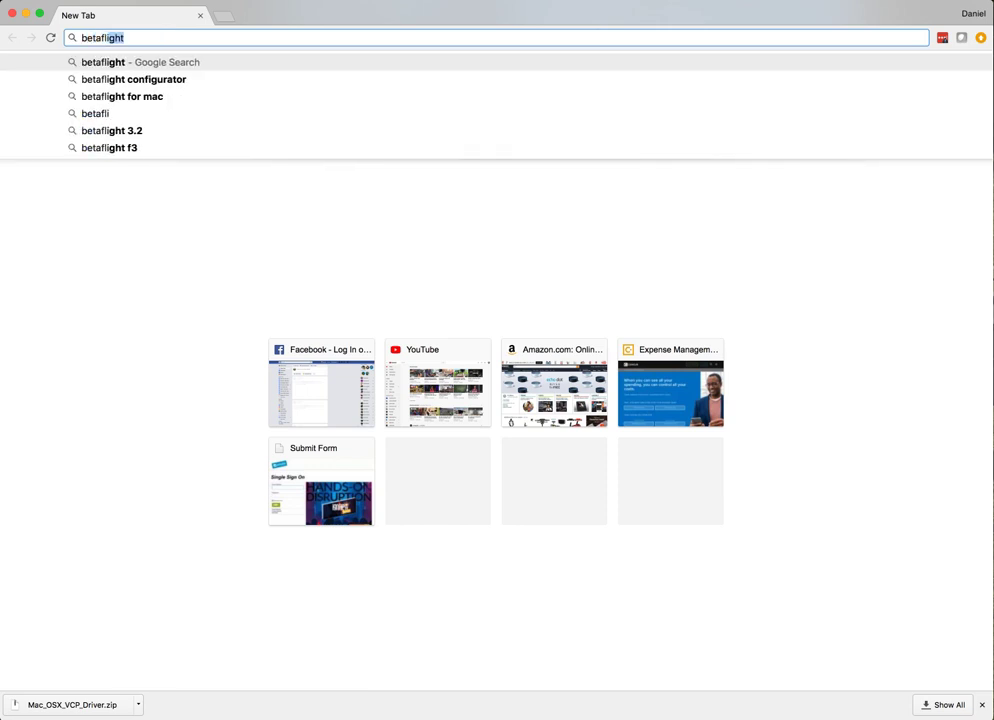
type("ght con")
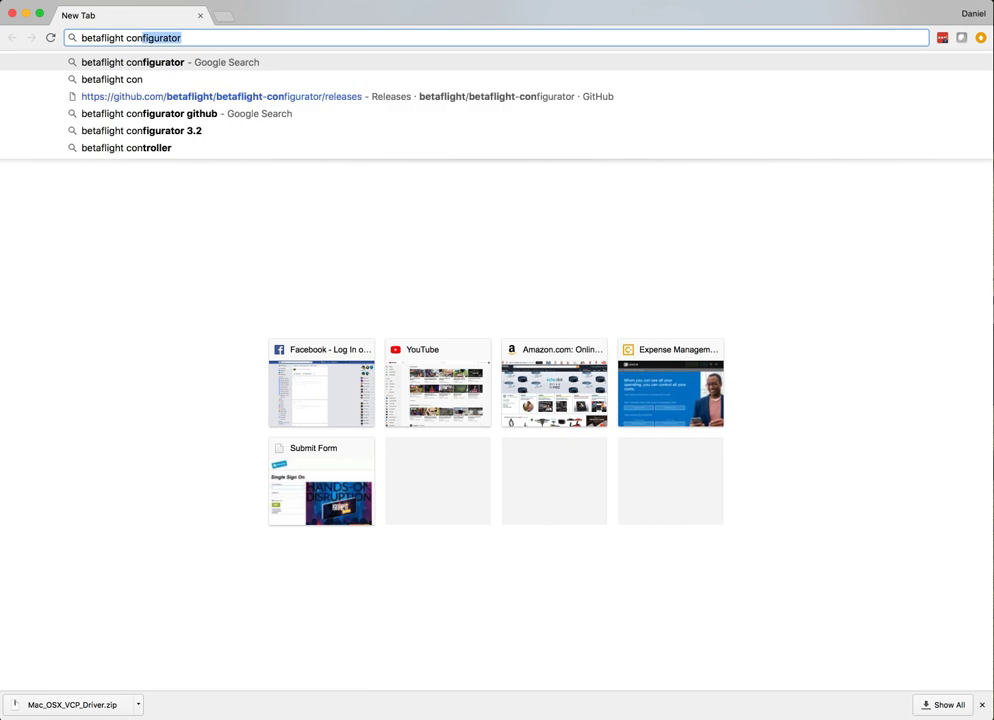
left_click(285, 37)
key("Return")
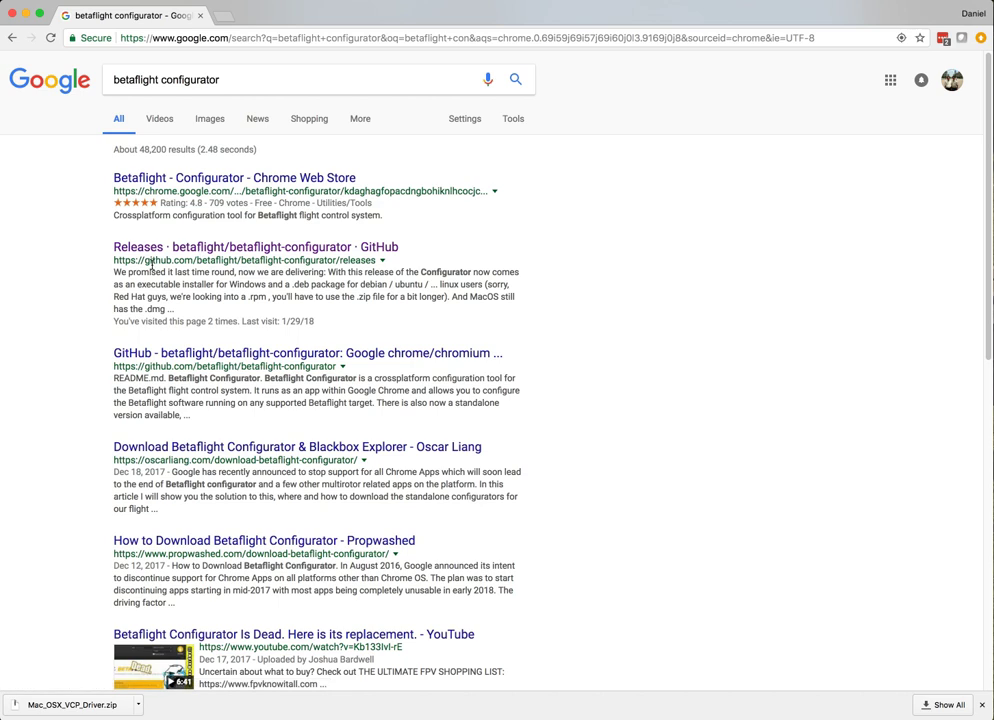
- Open the betaflight-configurator Releases page on GitHub and scroll down to its assets
left_click(224, 251)
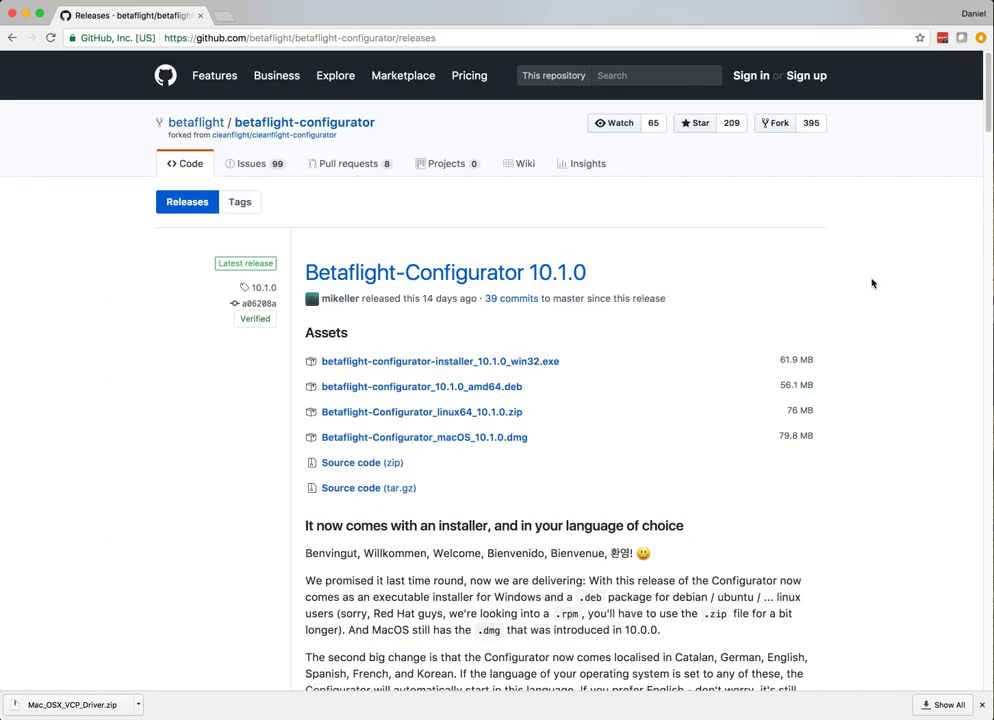
scroll(820, 283, "down", 1)
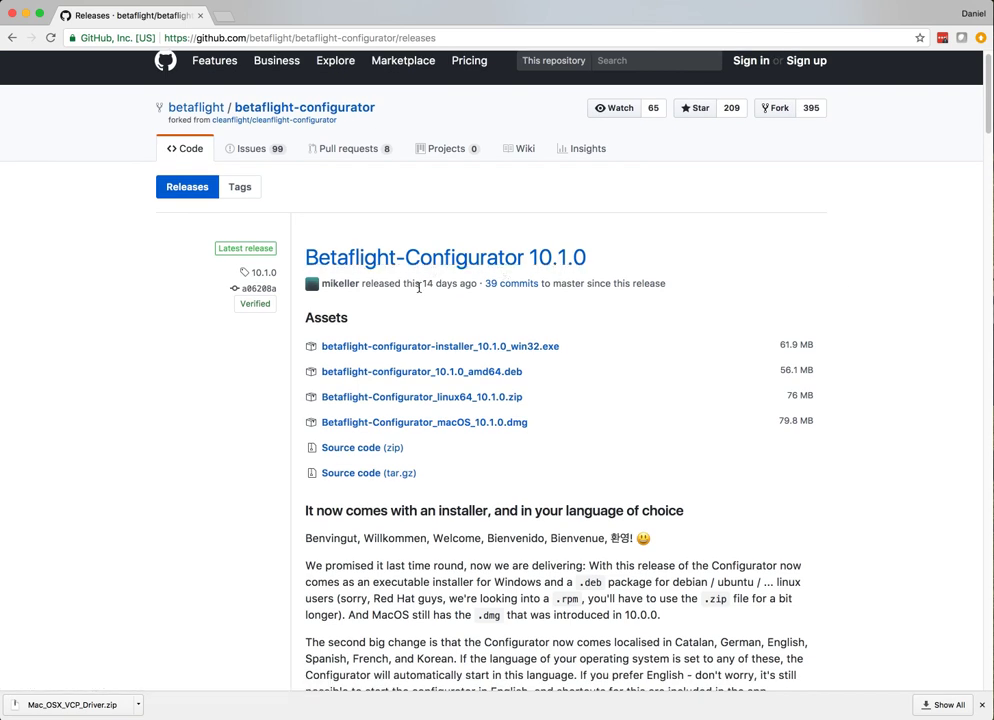
left_click_drag(424, 283, 476, 284)
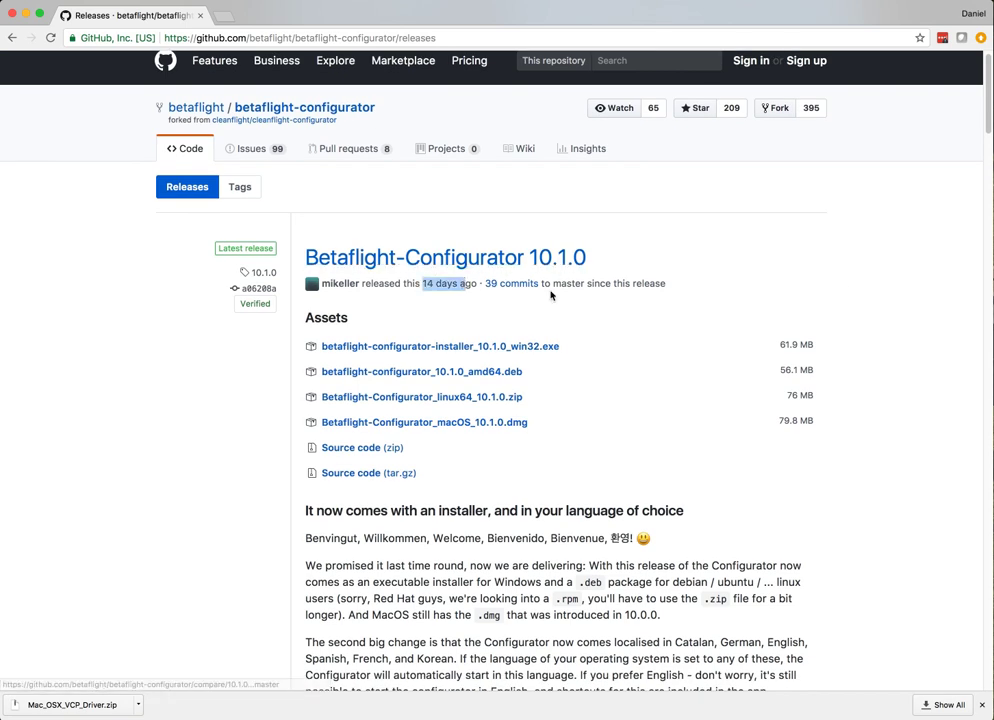
scroll(628, 320, "down", 5)
scroll(650, 330, "down", 10)
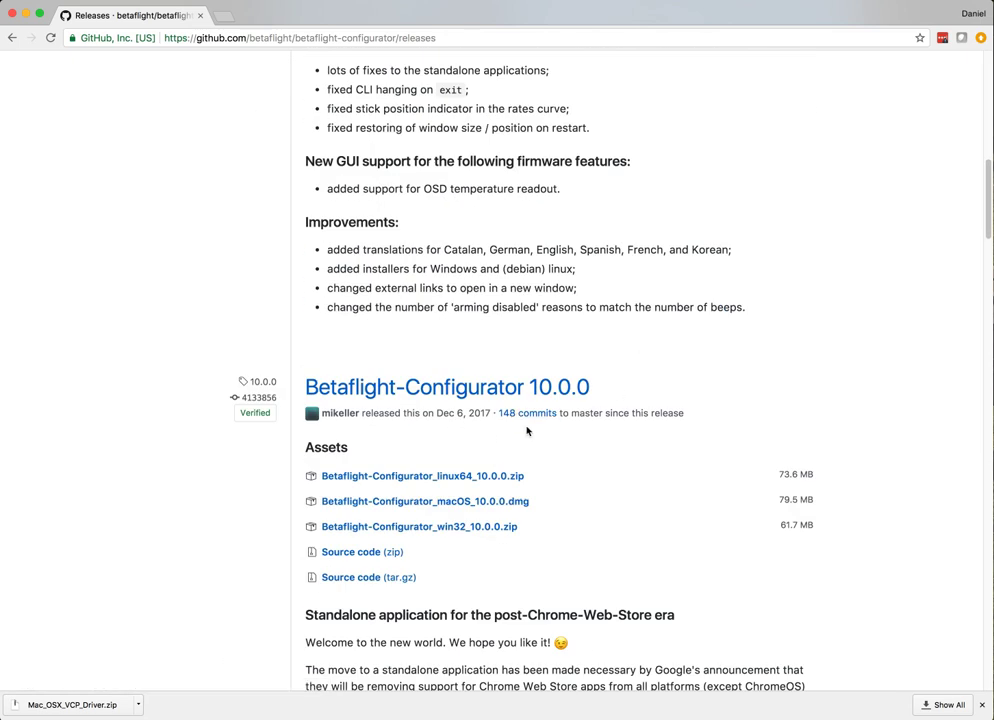
scroll(530, 432, "down", 1)
- Download Betaflight-Configurator_macOS_10.1.0.dmg and save it to Downloads
scroll(737, 466, "up", 15)
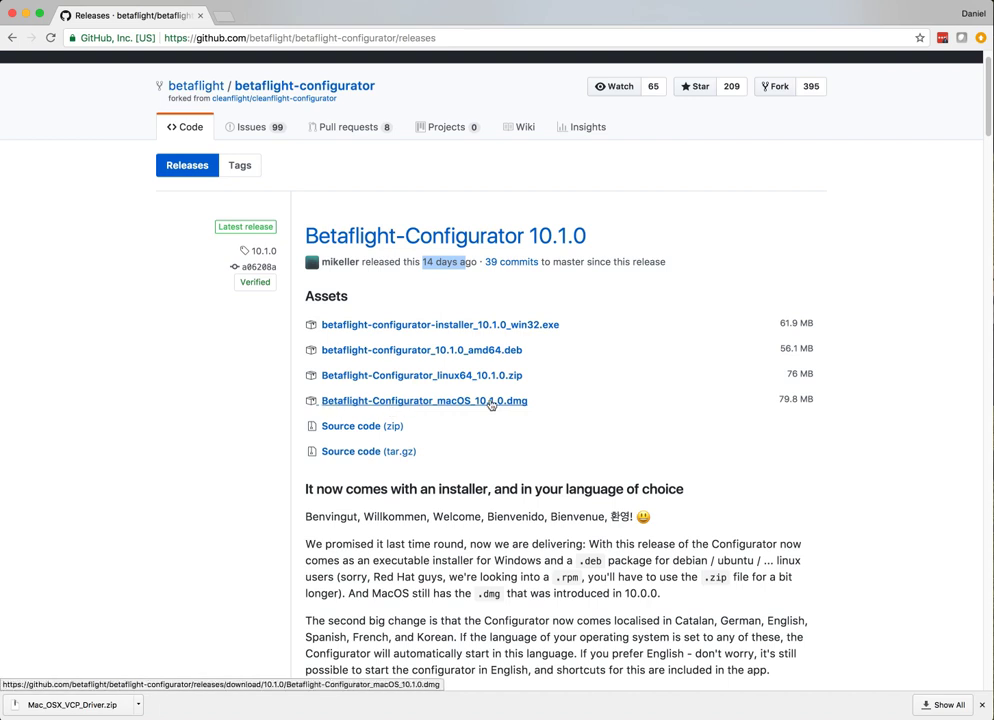
left_click(457, 407)
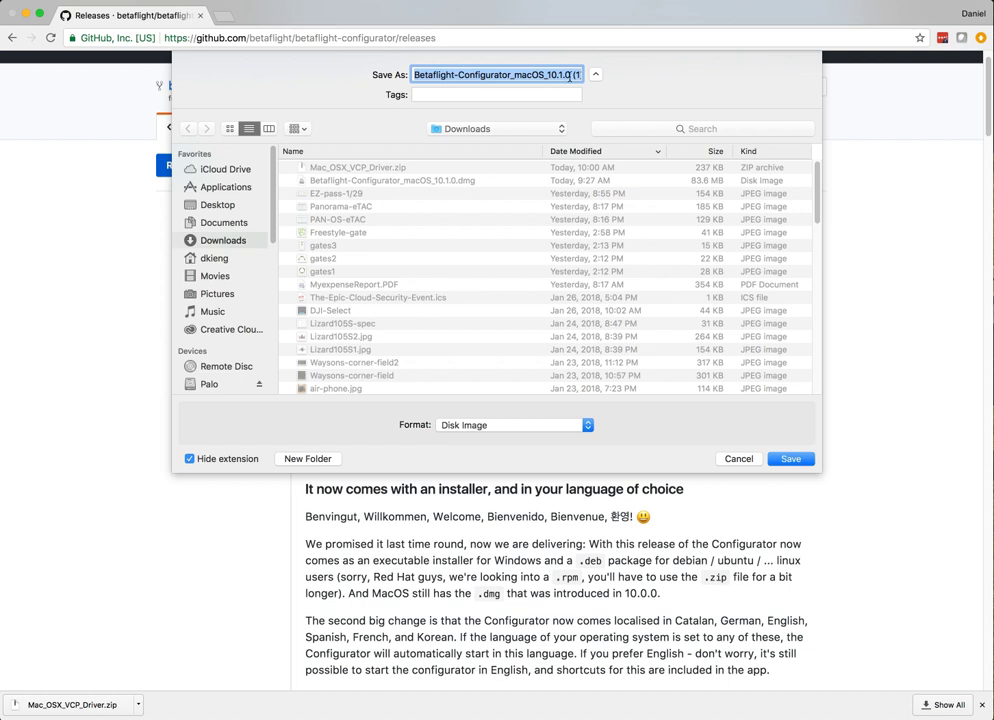
left_click(806, 461)
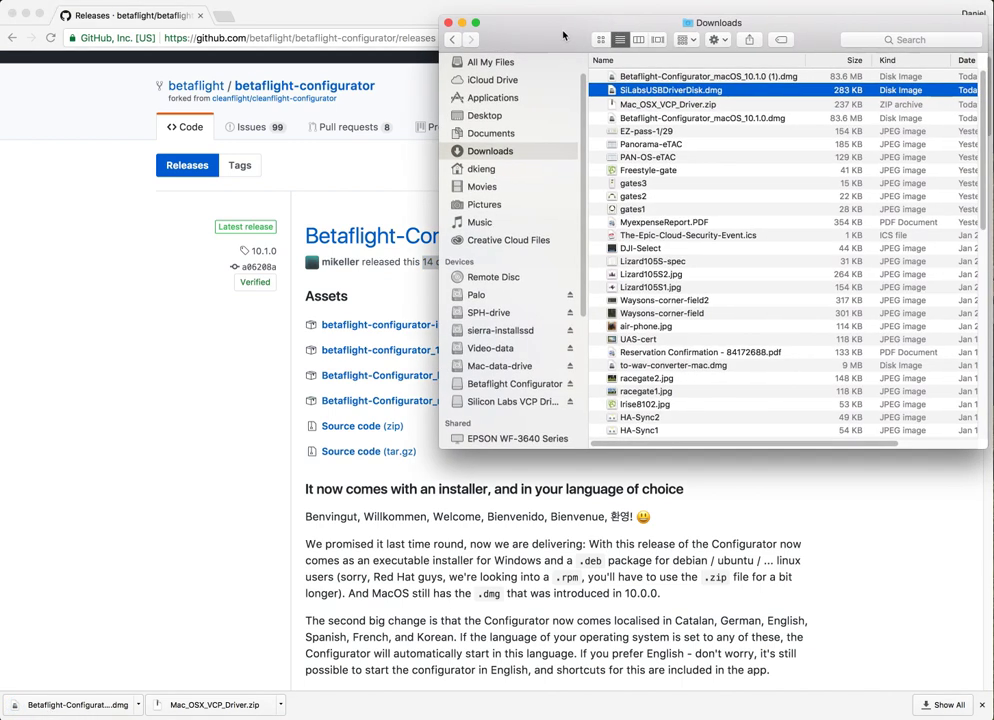
- Mount the SiLabsUSBDriverDisk.dmg driver image from Downloads, then close its windows
left_click_drag(566, 33, 522, 77)
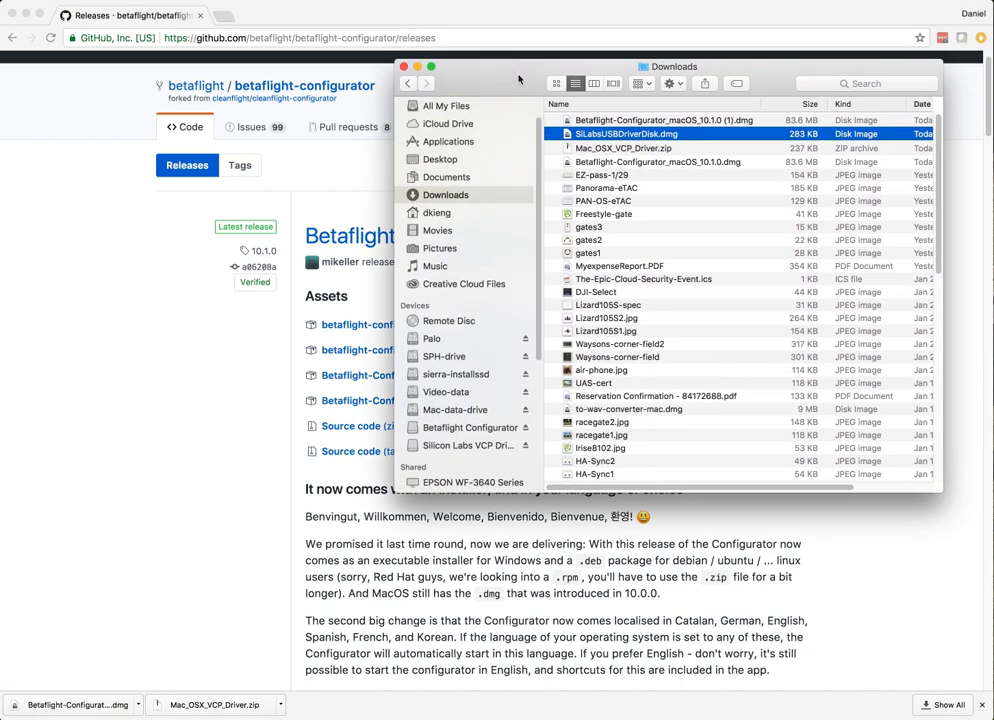
left_click(645, 121)
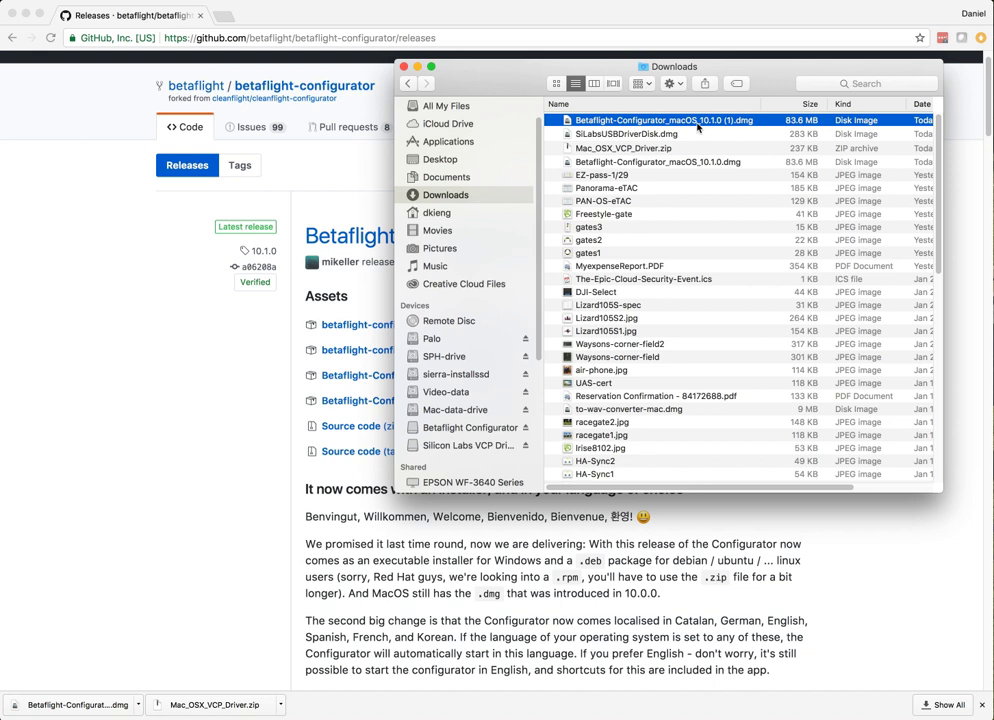
left_click(657, 136)
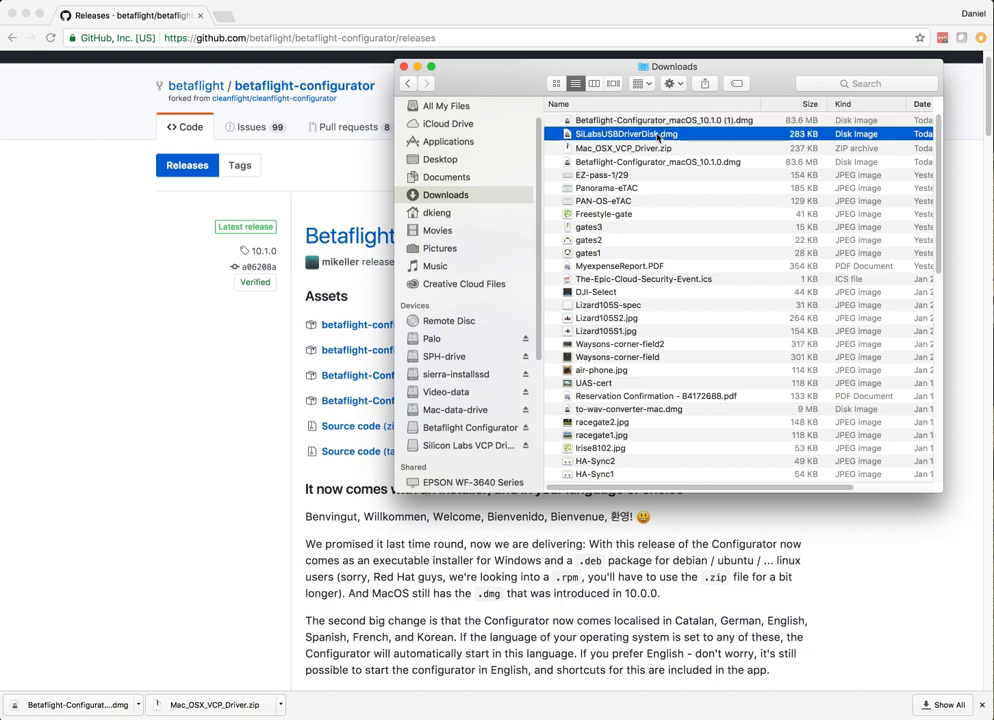
double_click(657, 136)
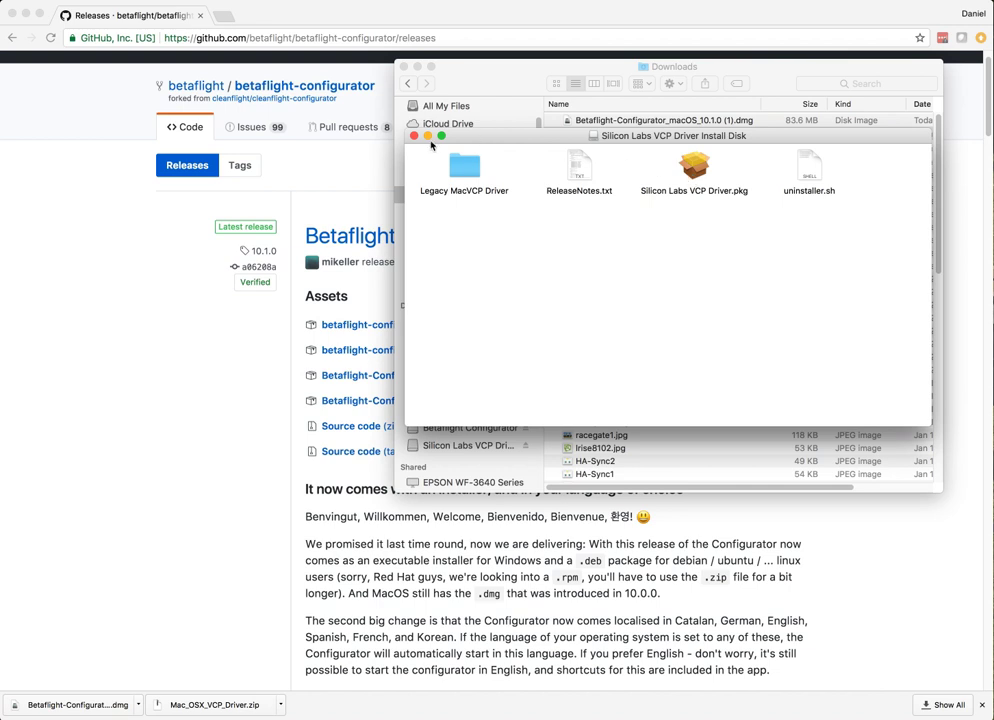
left_click(414, 136)
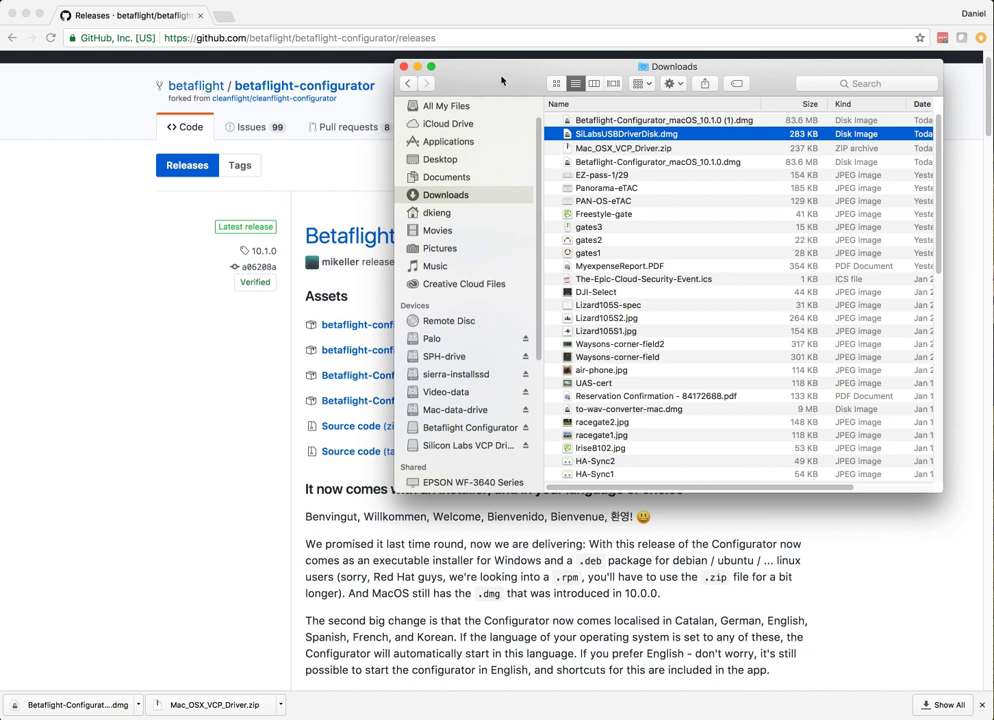
key("super+w")
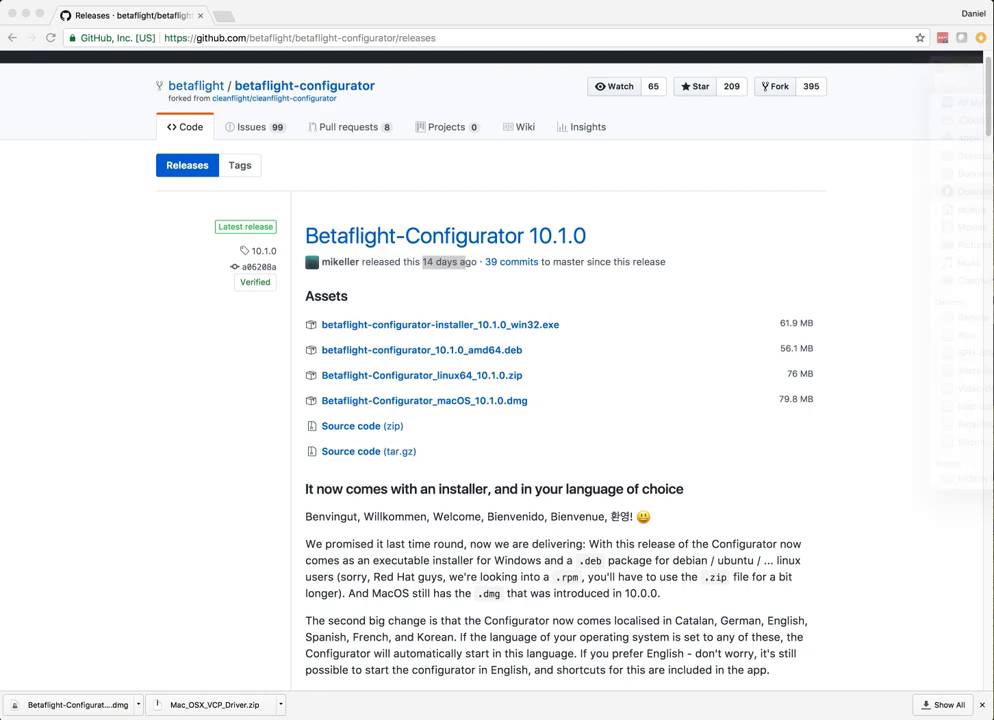
- Browse to the Applications folder and select Betaflight Configurator
scroll(337, 267, "up", 2)
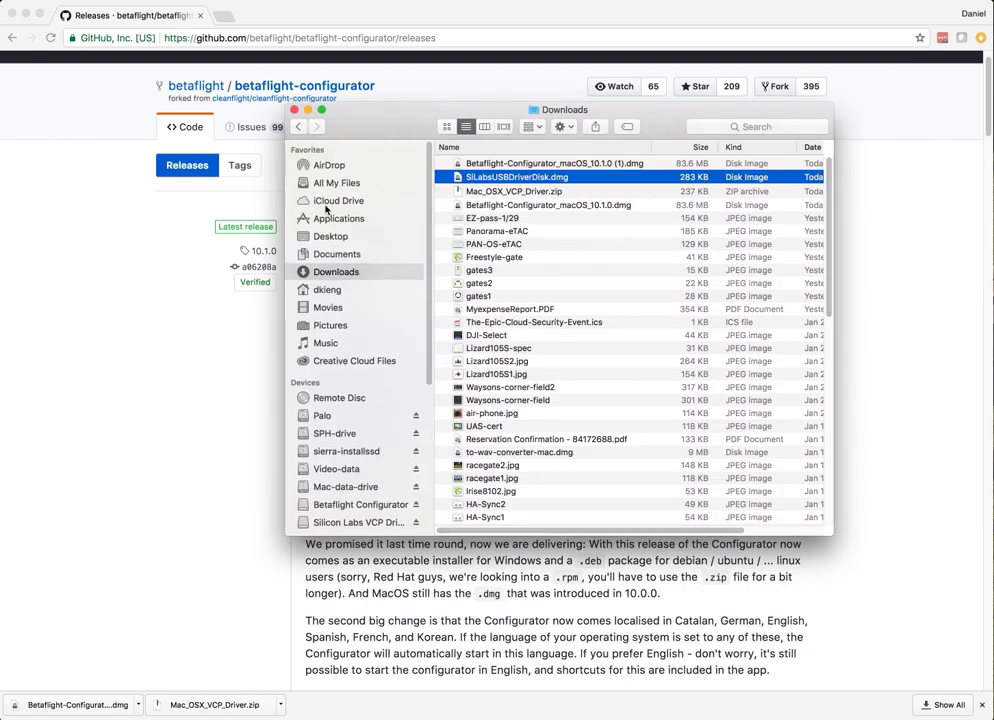
left_click(330, 200)
left_click(326, 218)
scroll(540, 200, "down", 5)
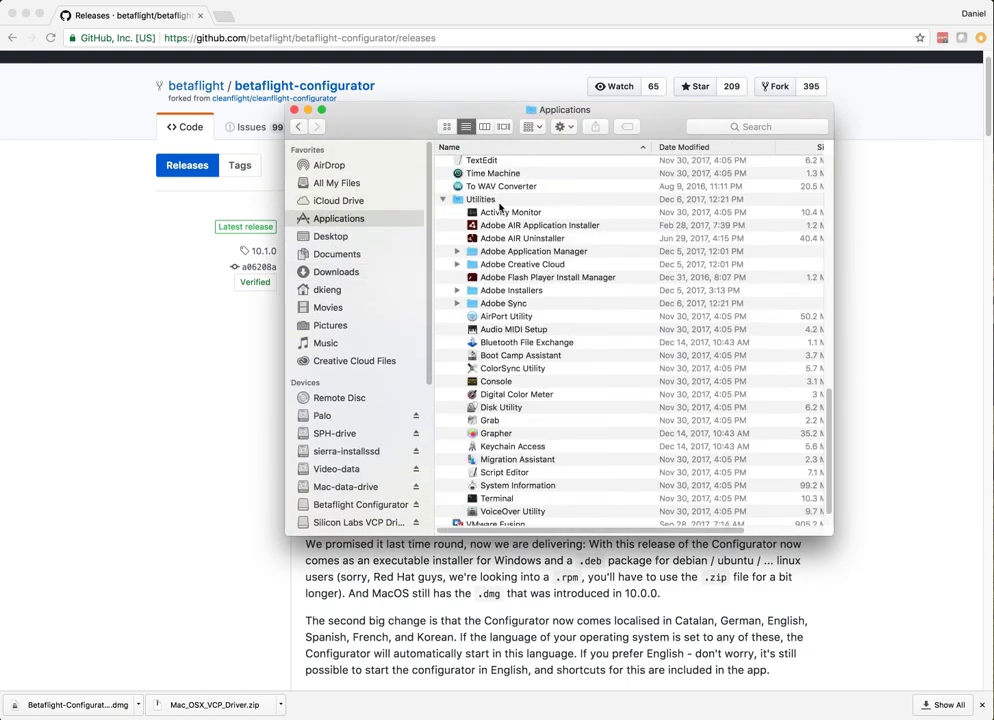
left_click(446, 200)
scroll(500, 220, "up", 10)
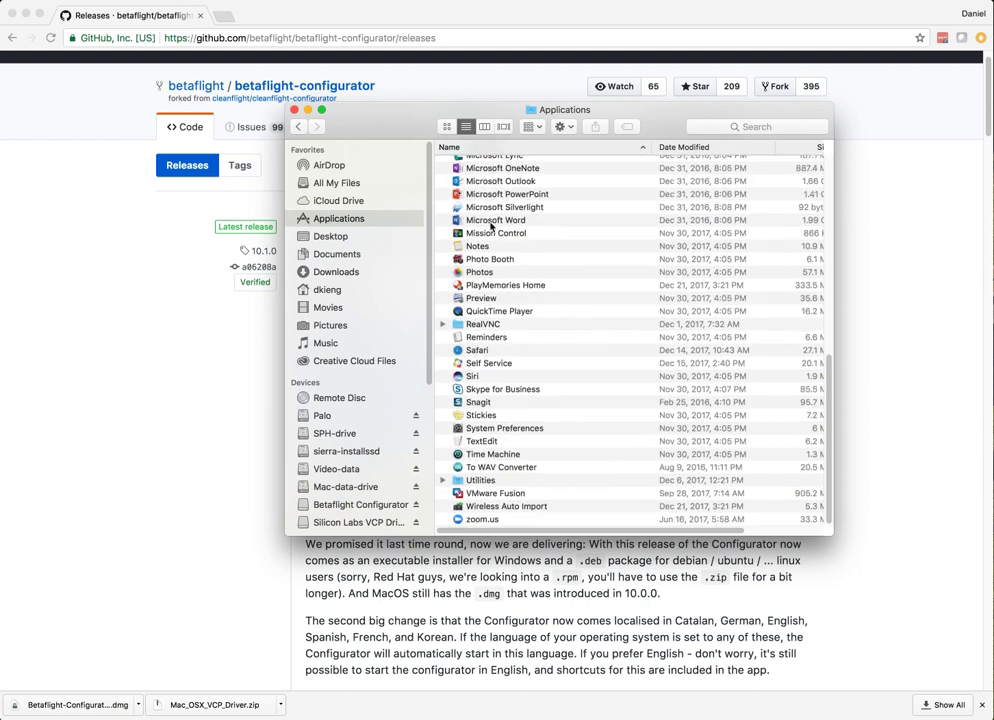
scroll(518, 245, "up", 5)
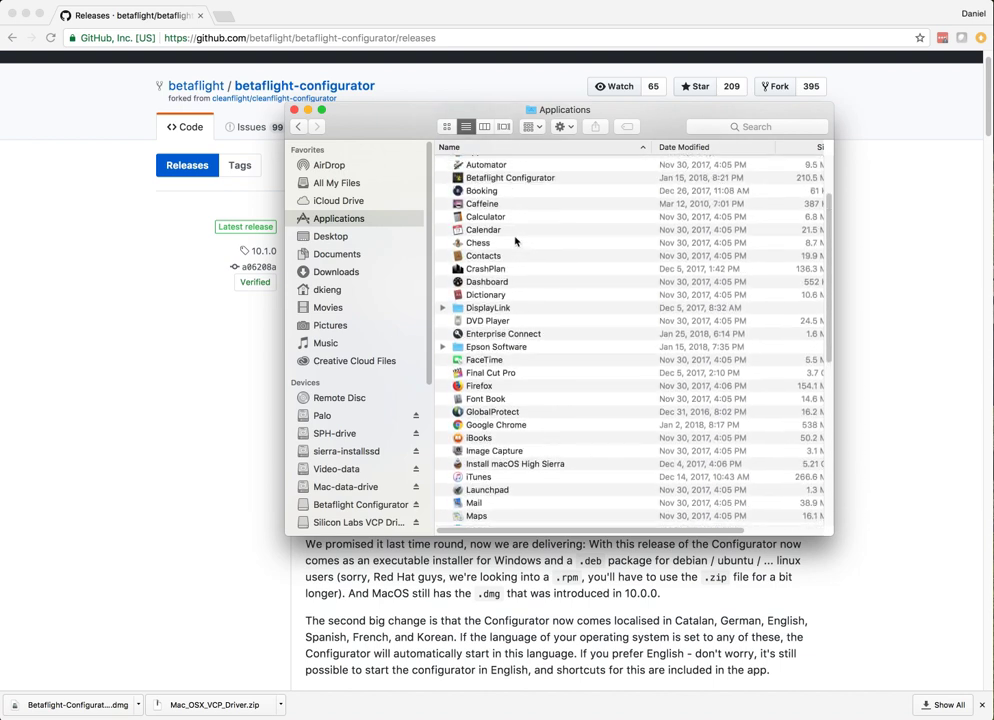
left_click(462, 268)
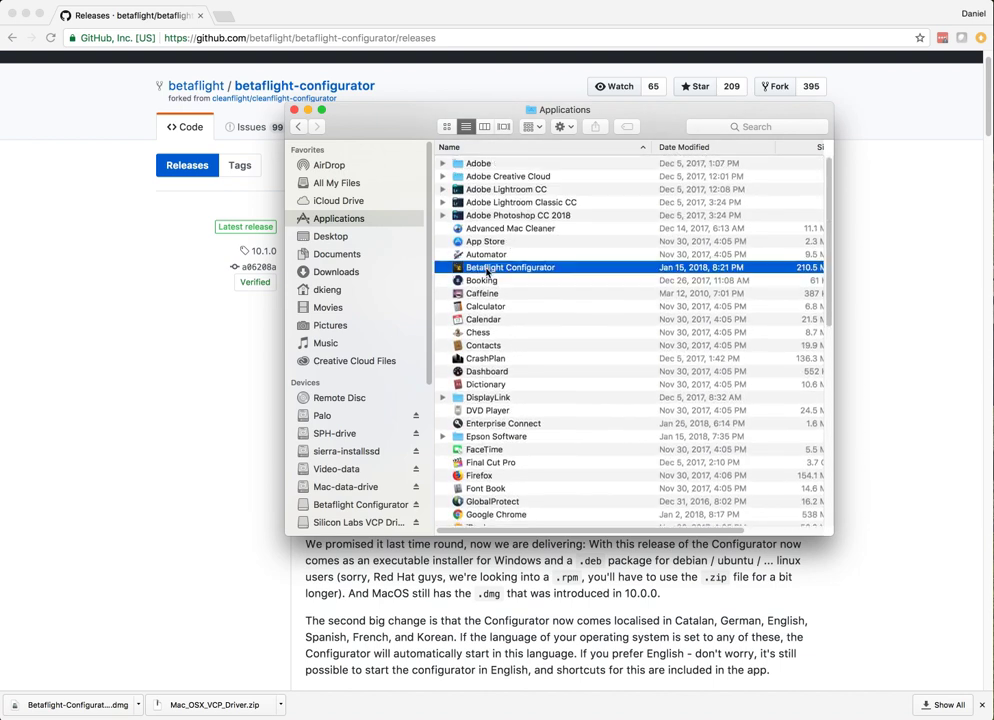
- Launch Betaflight Configurator and enlarge its window so the full welcome screen shows
double_click(460, 268)
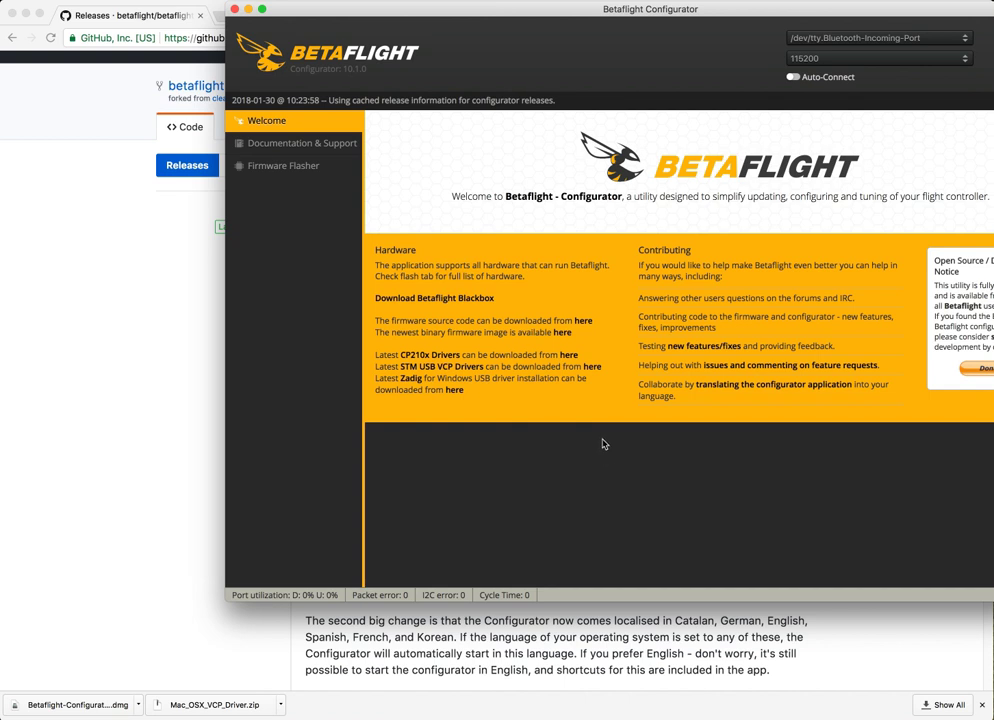
double_click(505, 12)
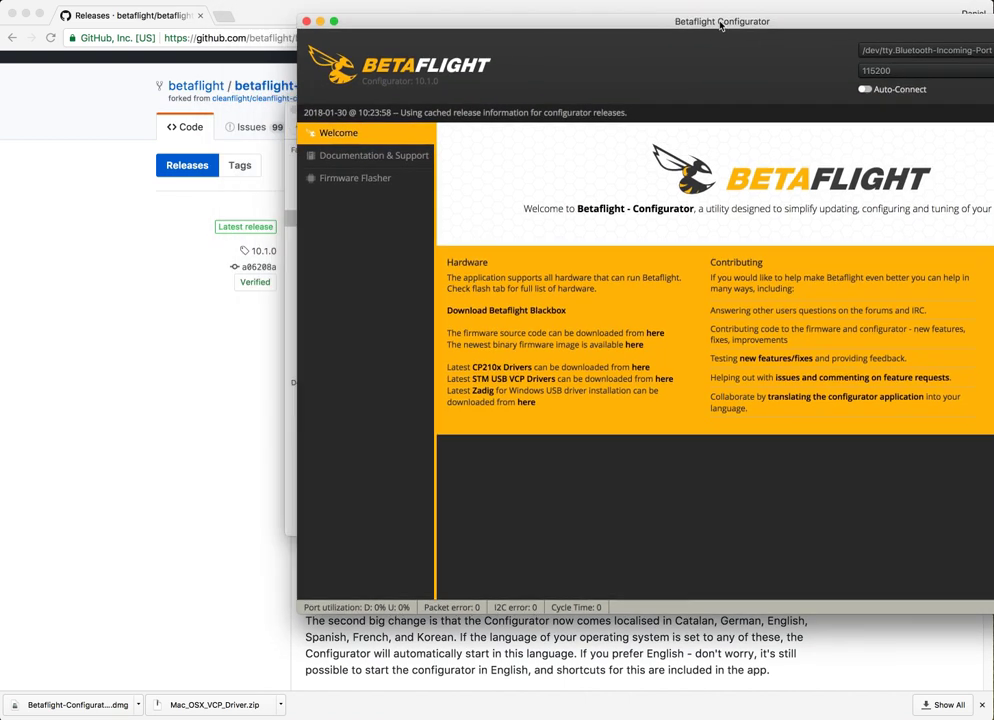
left_click_drag(529, 22, 502, 28)
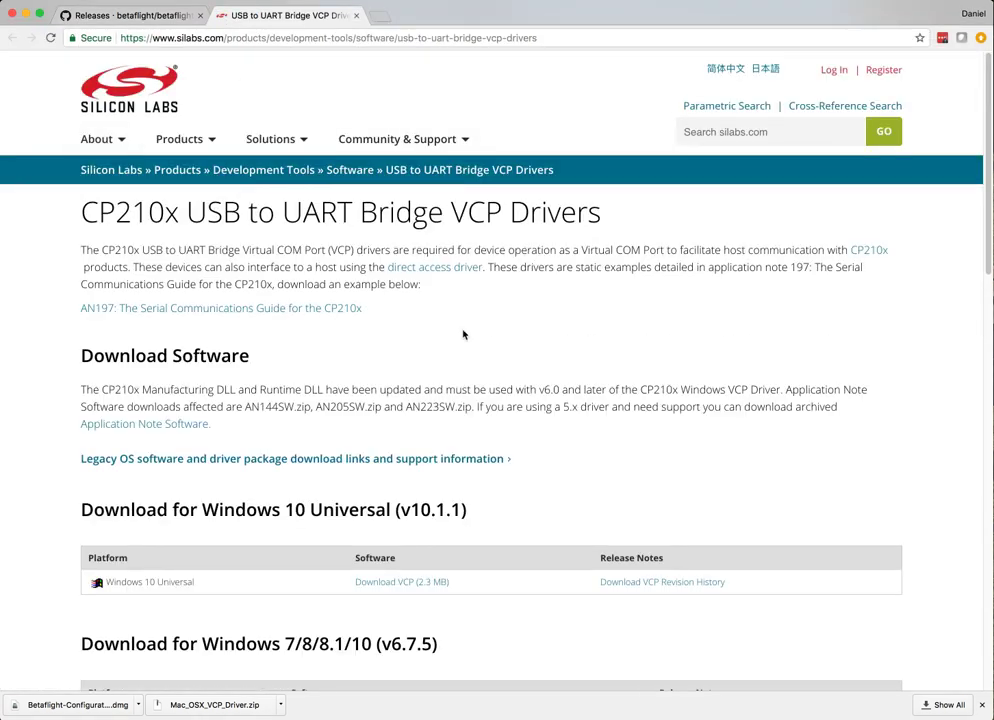
- Start the Mac OSX CP210x VCP driver download (832 KB), then cancel the save prompt
scroll(470, 335, "down", 4)
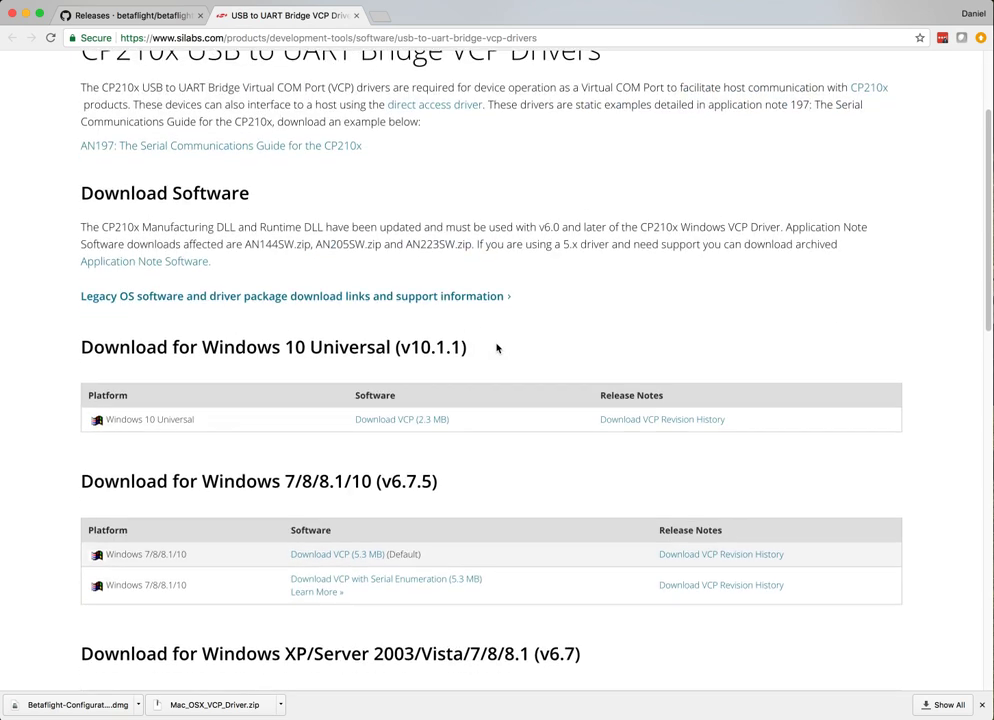
scroll(411, 384, "down", 4)
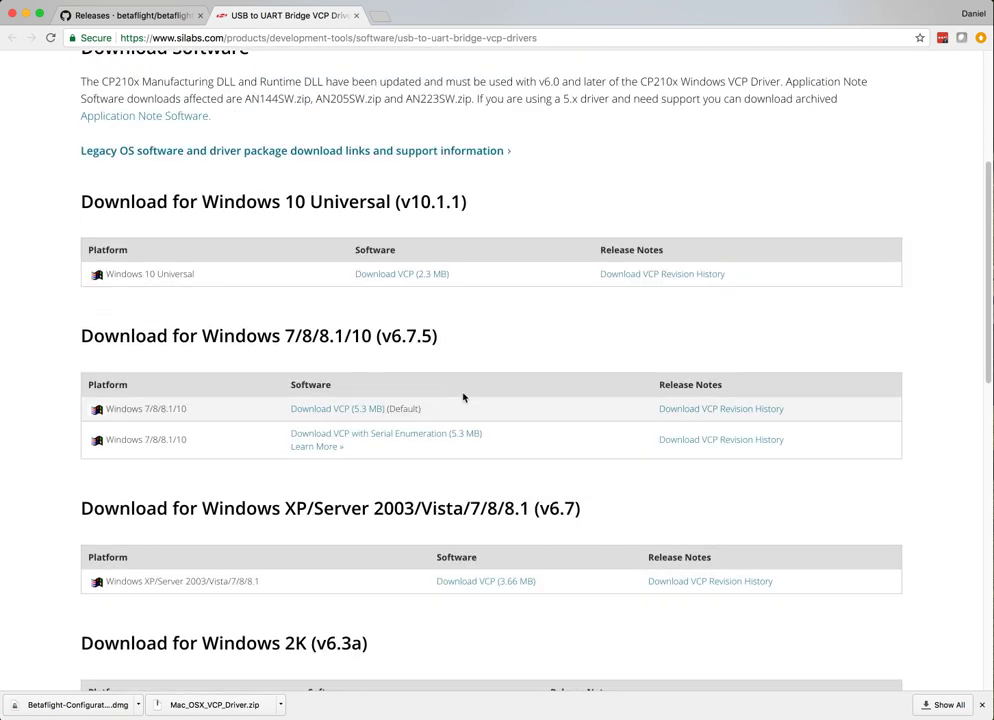
scroll(463, 397, "down", 6)
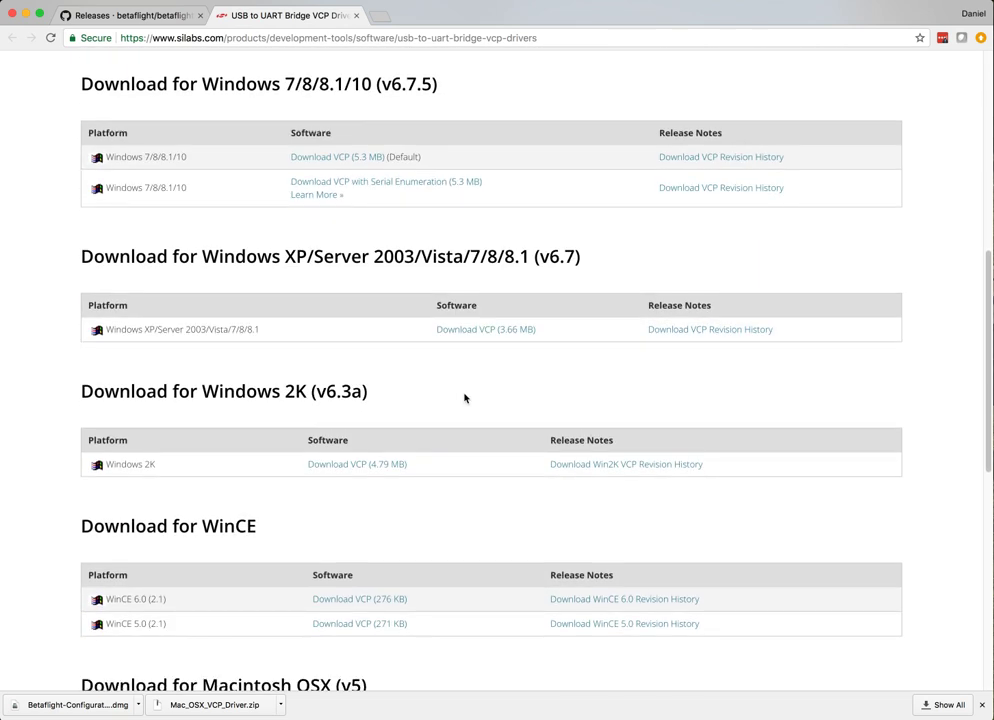
scroll(464, 398, "down", 6)
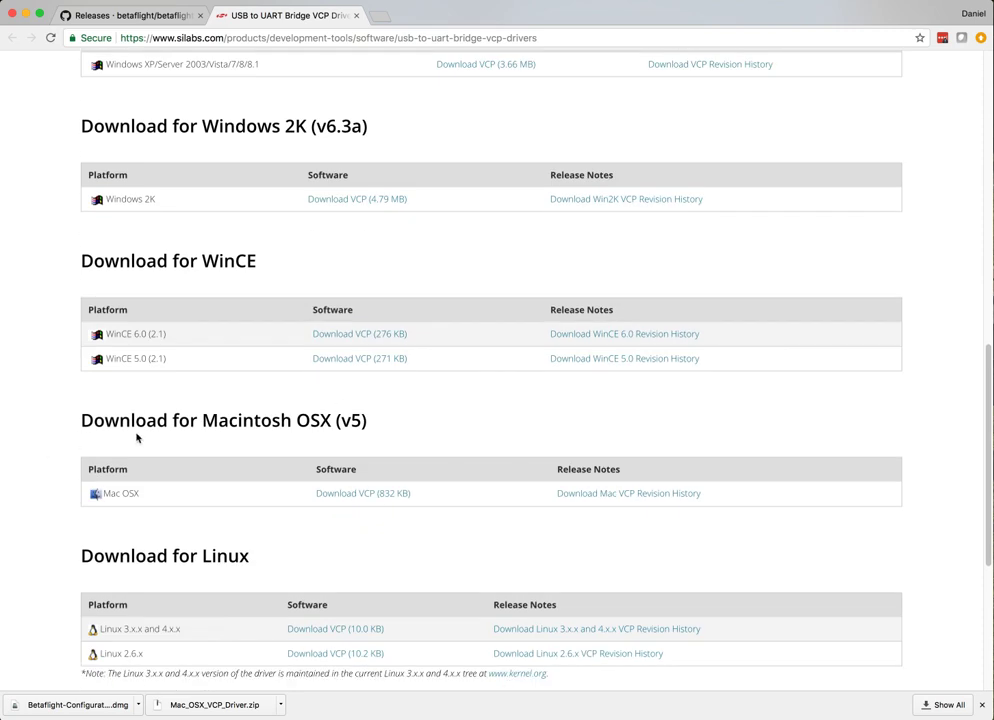
left_click(356, 496)
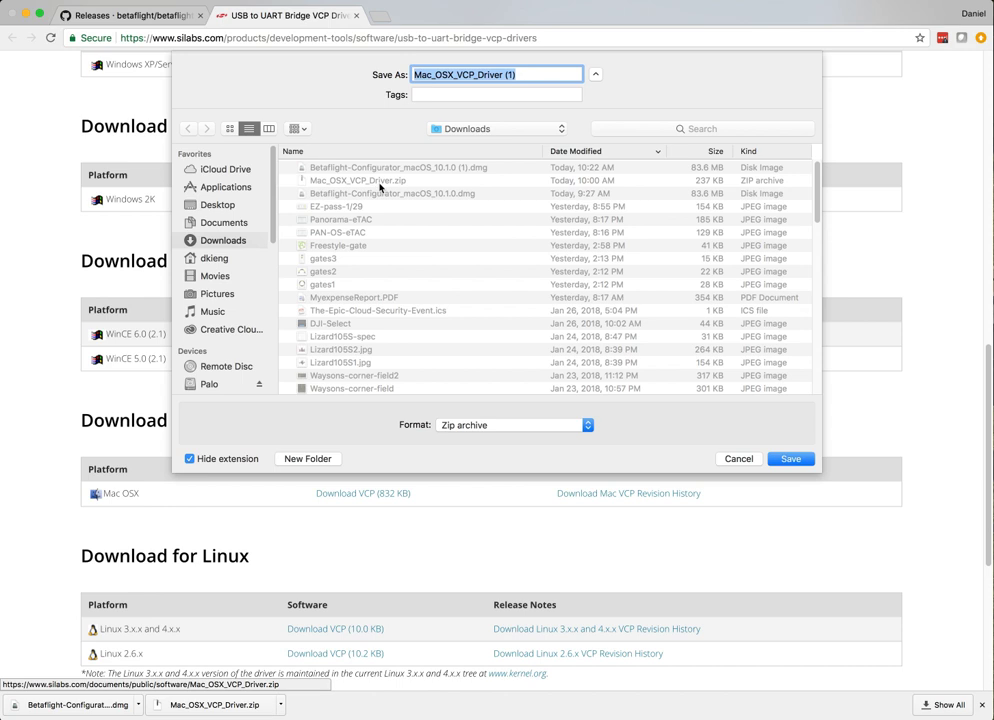
left_click(738, 459)
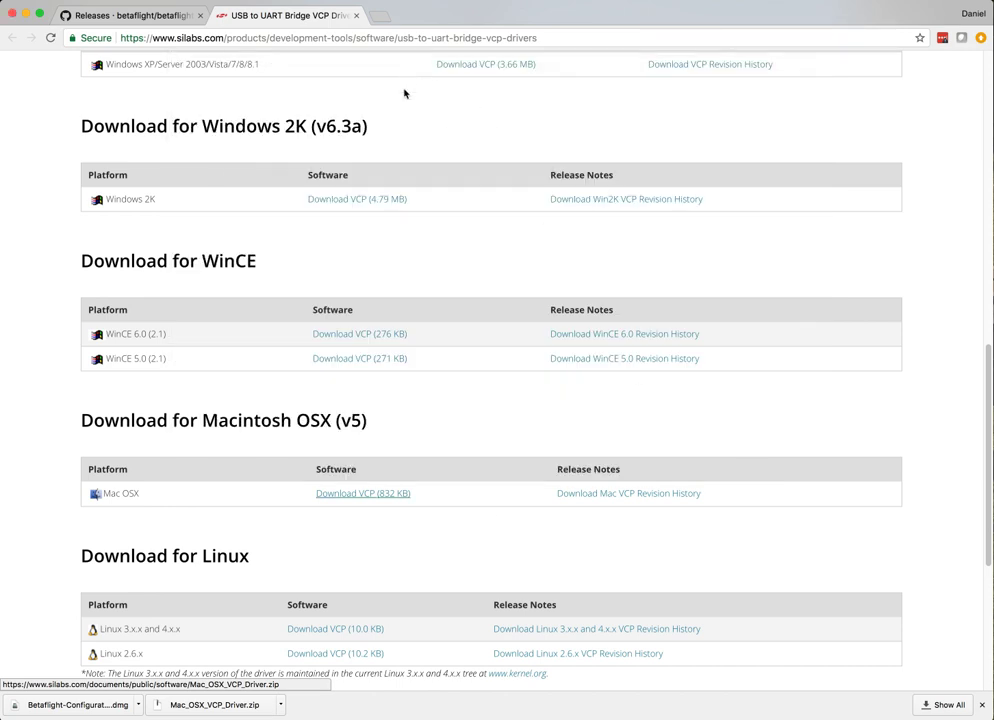
- Return to Betaflight Configurator and choose /dev/tty.SLAB_USBtoUART as the port at 115200 baud
mouse_move(490, 712)
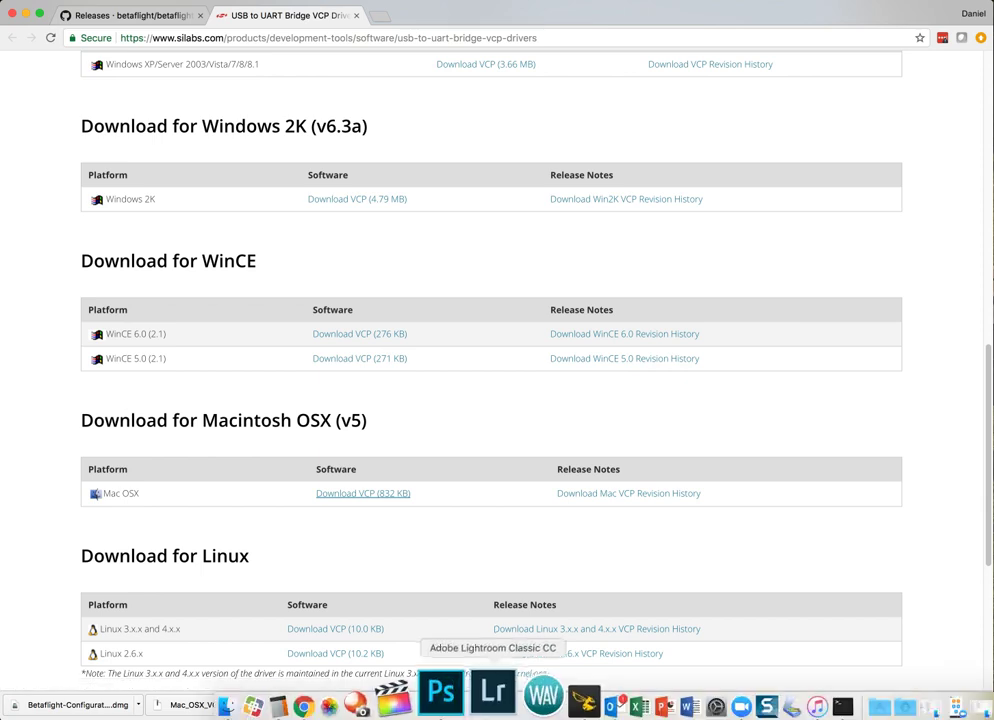
left_click(533, 698)
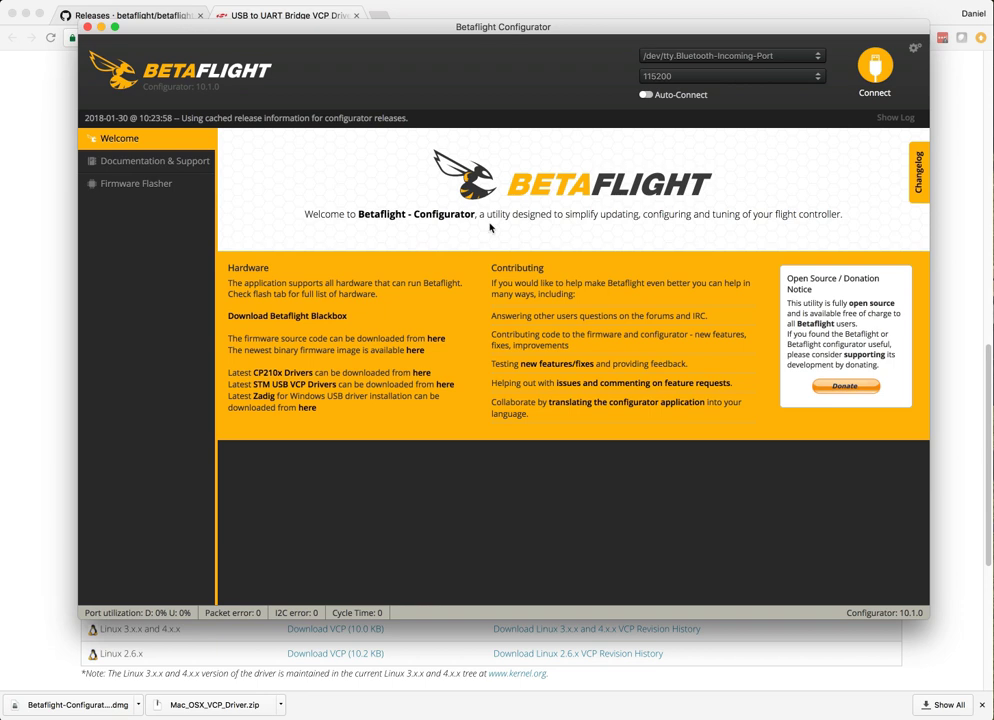
left_click(819, 58)
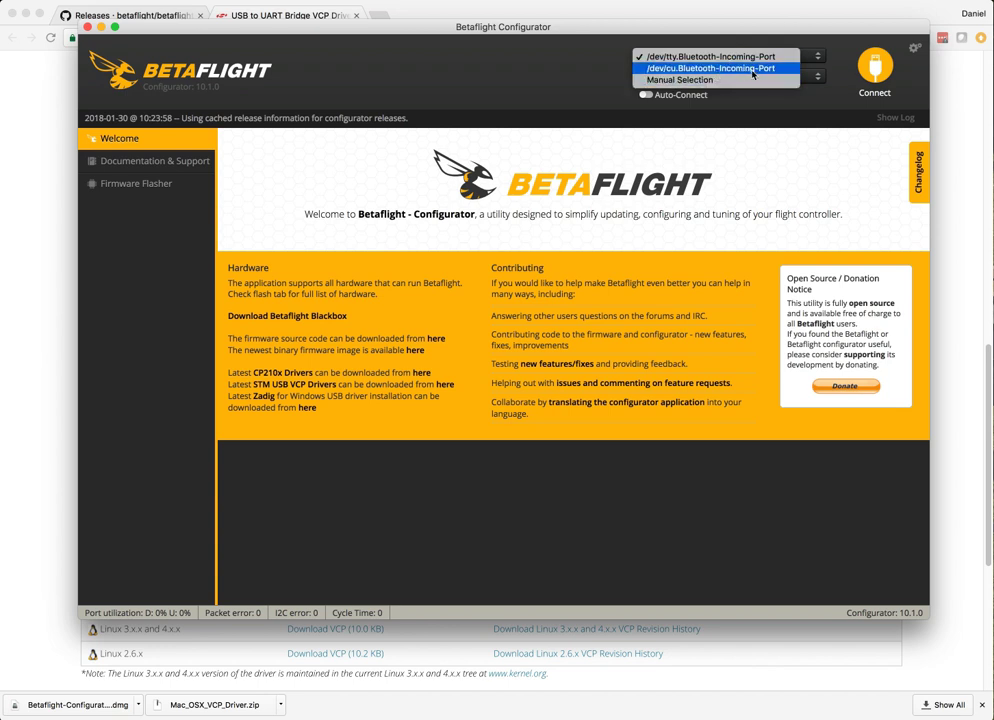
left_click(531, 83)
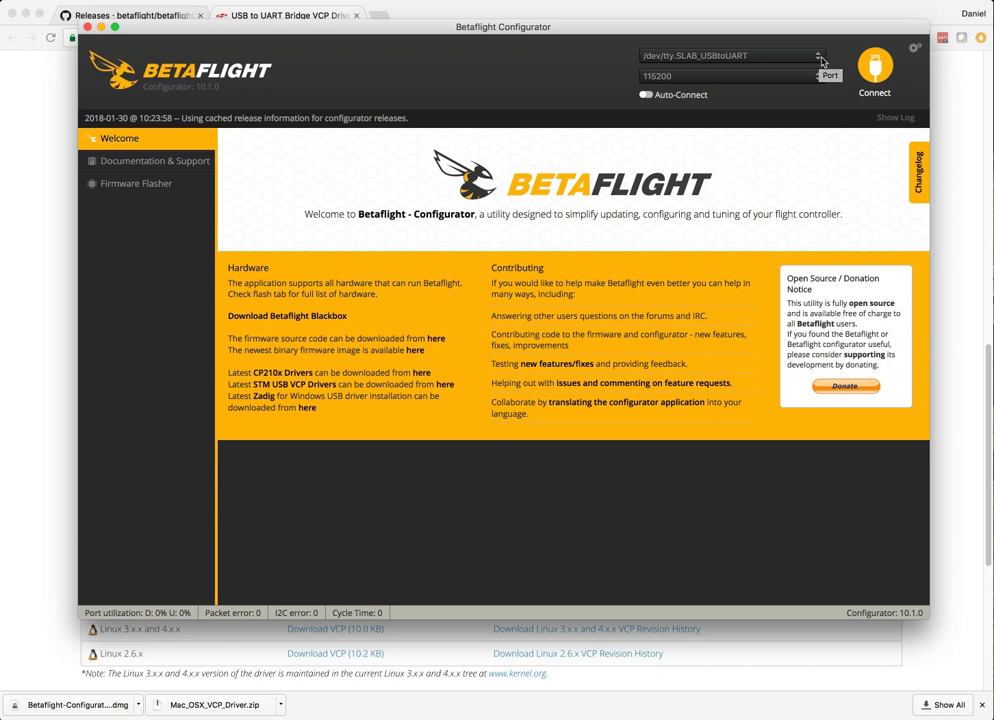
left_click(818, 59)
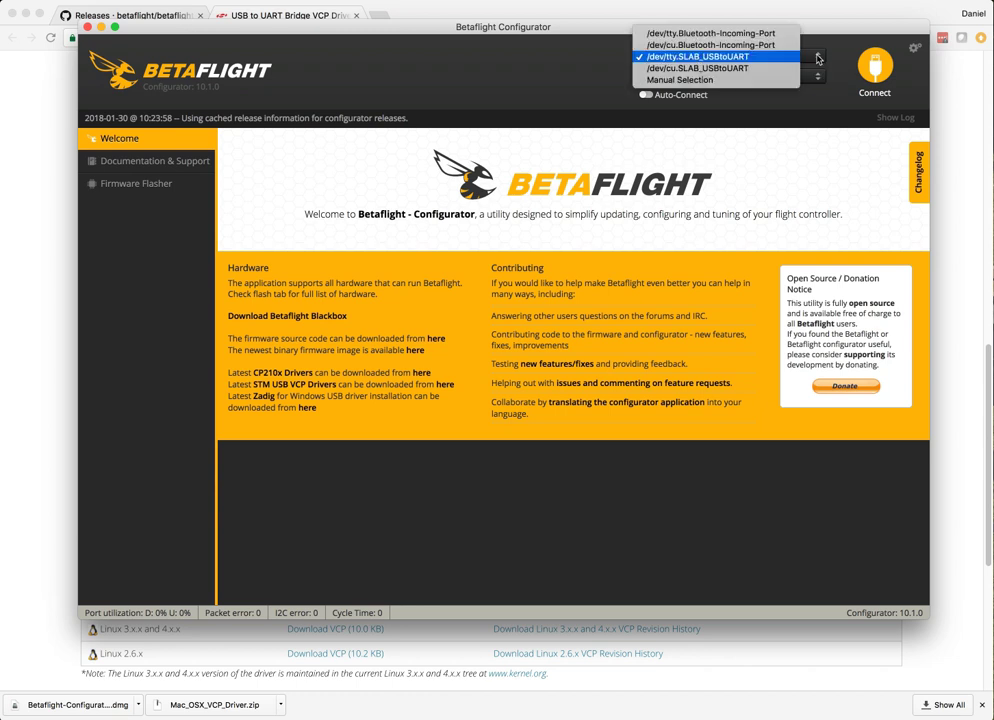
left_click(683, 58)
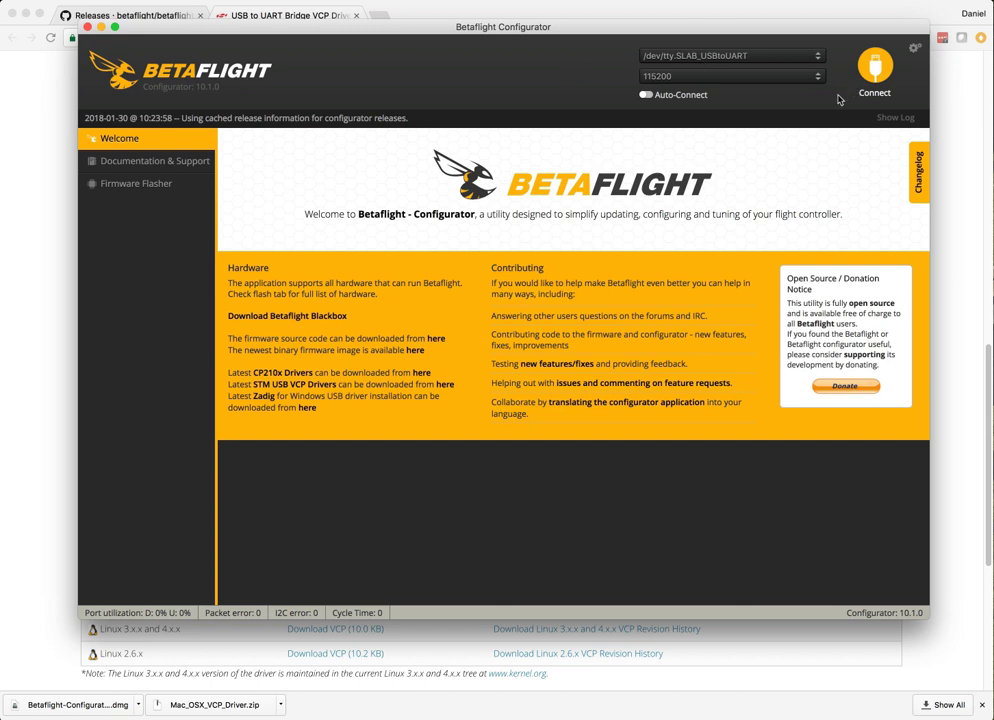
- Connect to the quad, look through the Configuration and Ports tabs, then disconnect
left_click(874, 80)
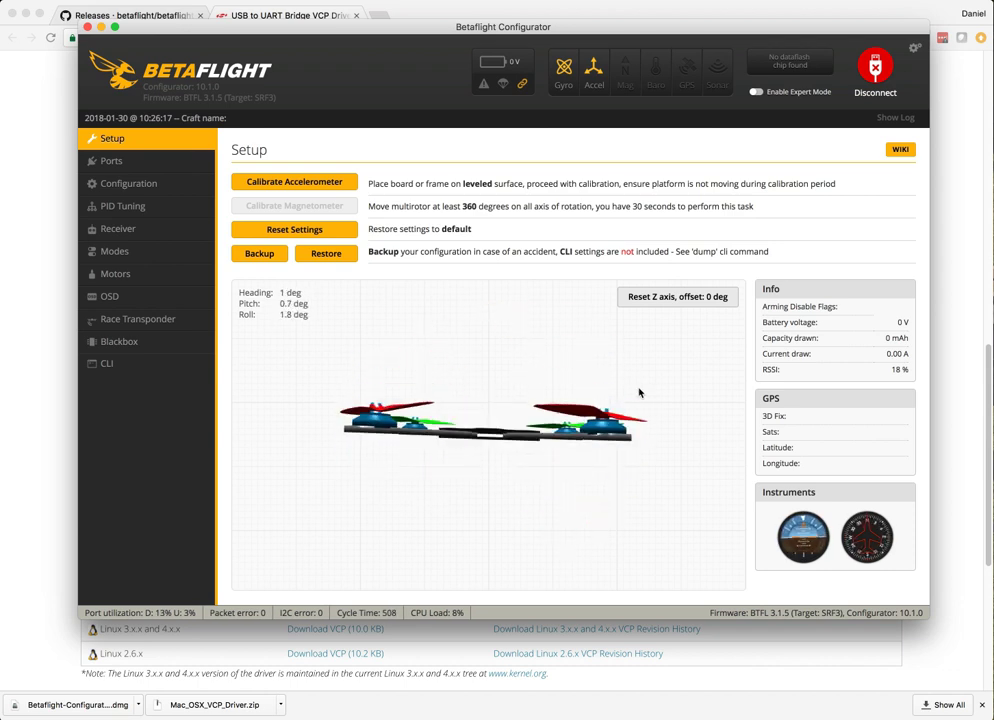
left_click(135, 190)
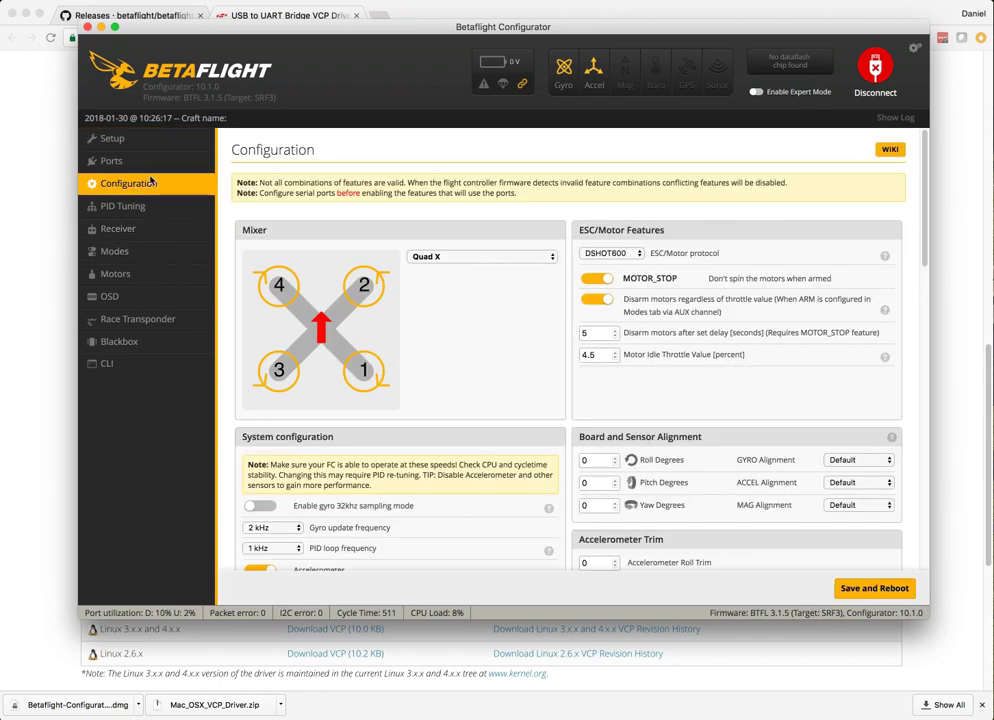
left_click(130, 162)
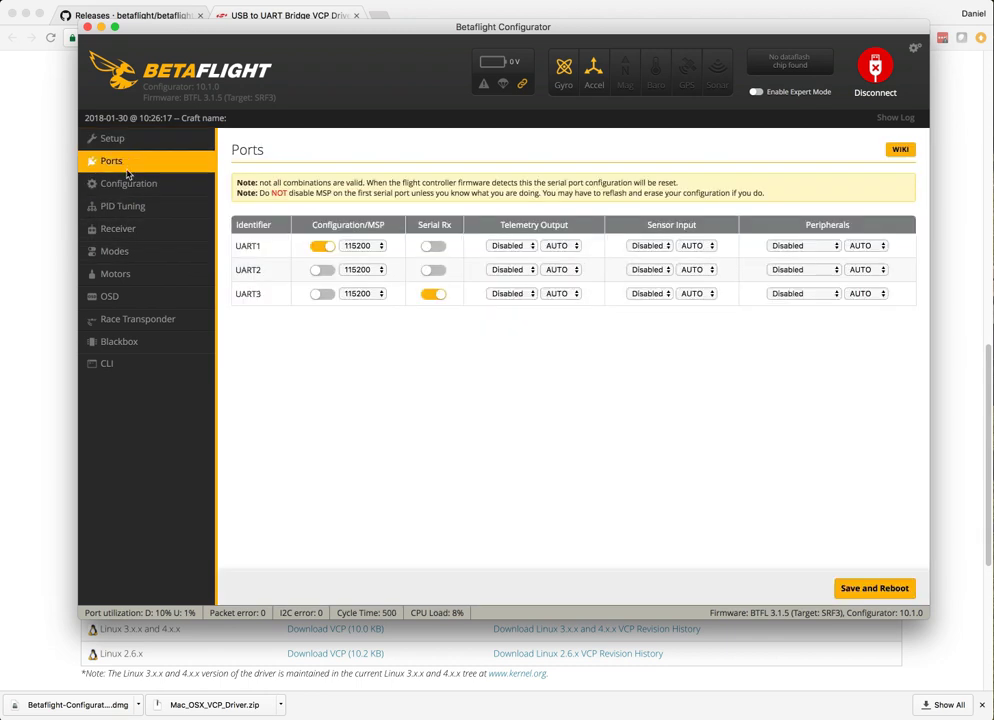
left_click(125, 183)
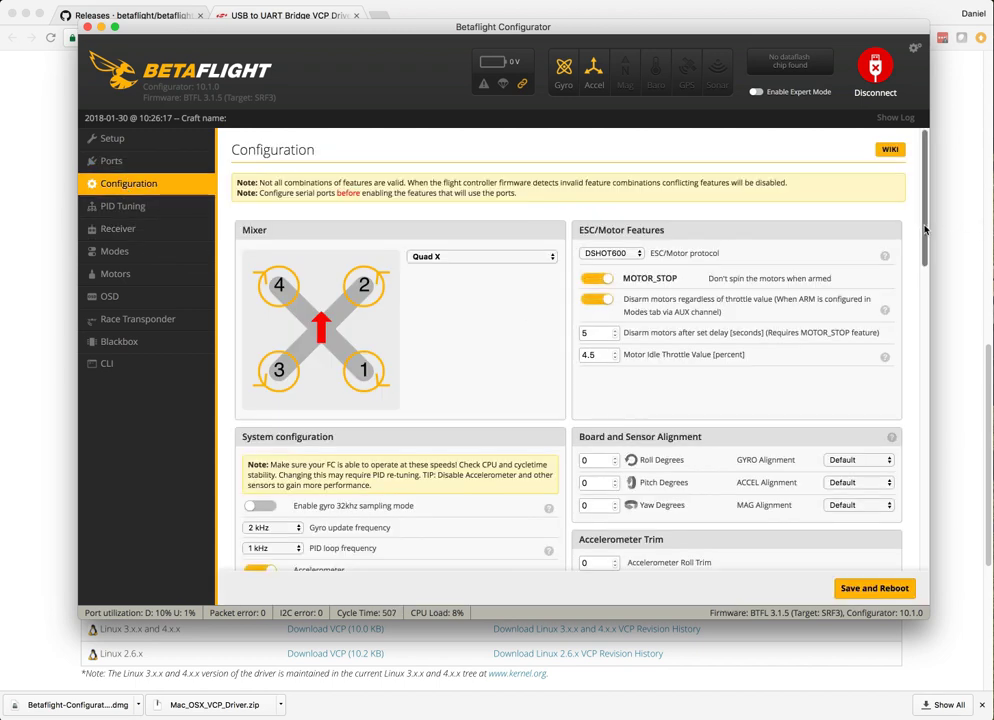
left_click_drag(932, 230, 826, 215)
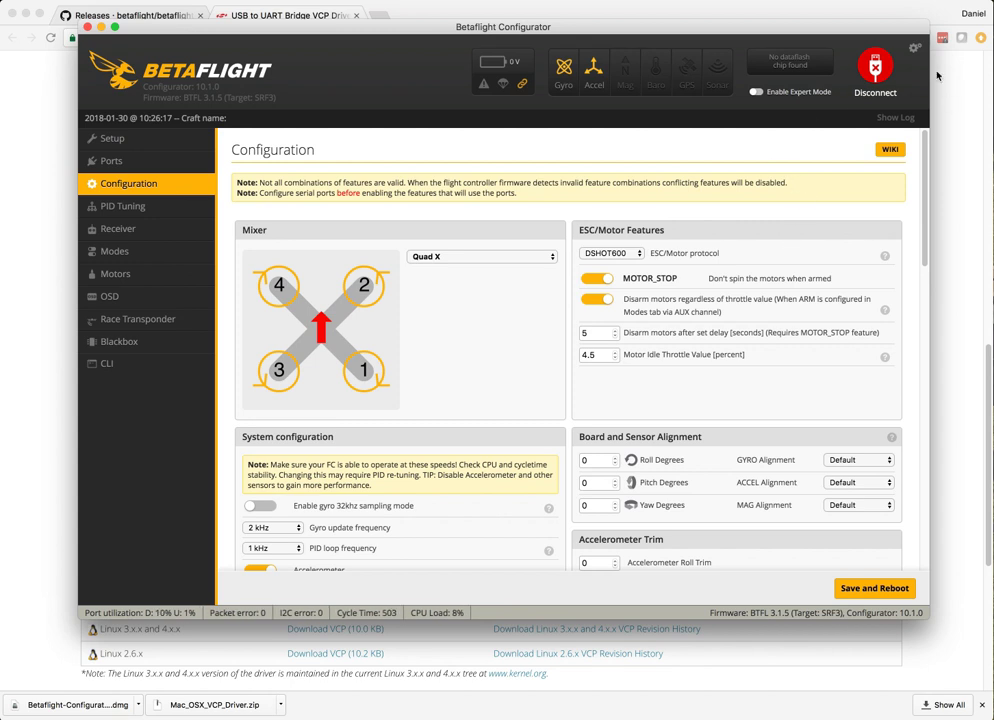
left_click(876, 68)
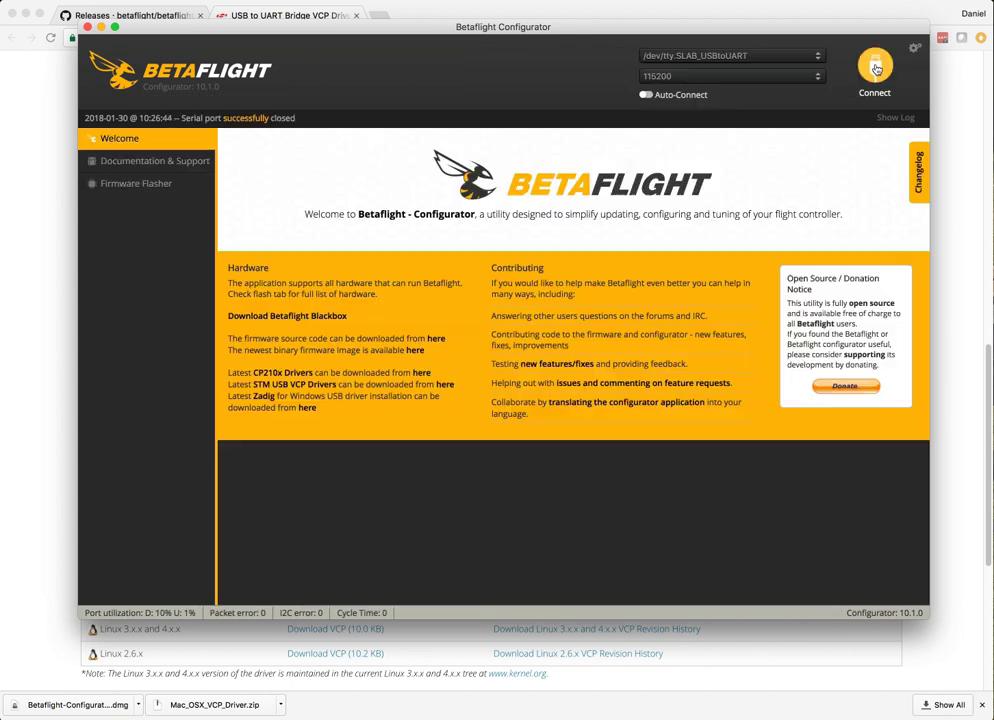